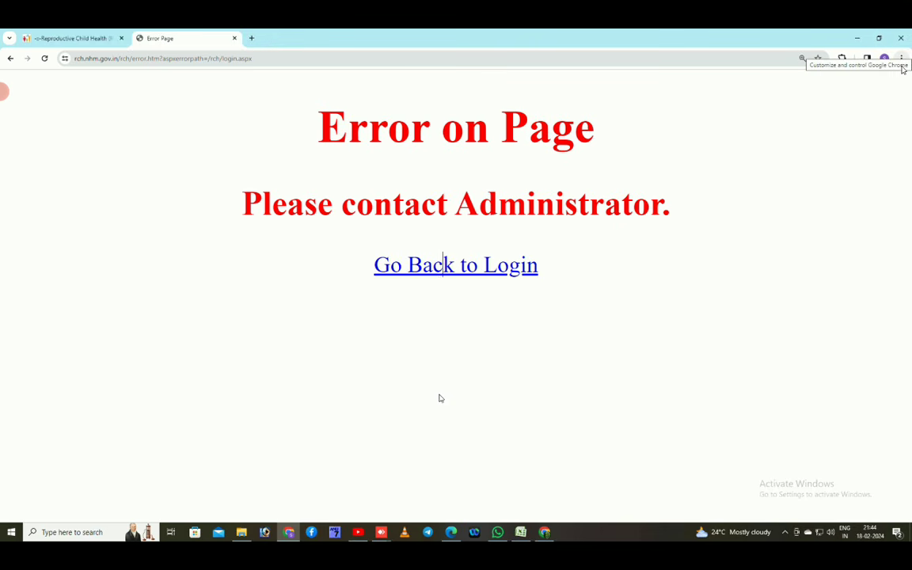
Reset the error page's zoom level to 100%
left_click(902, 63)
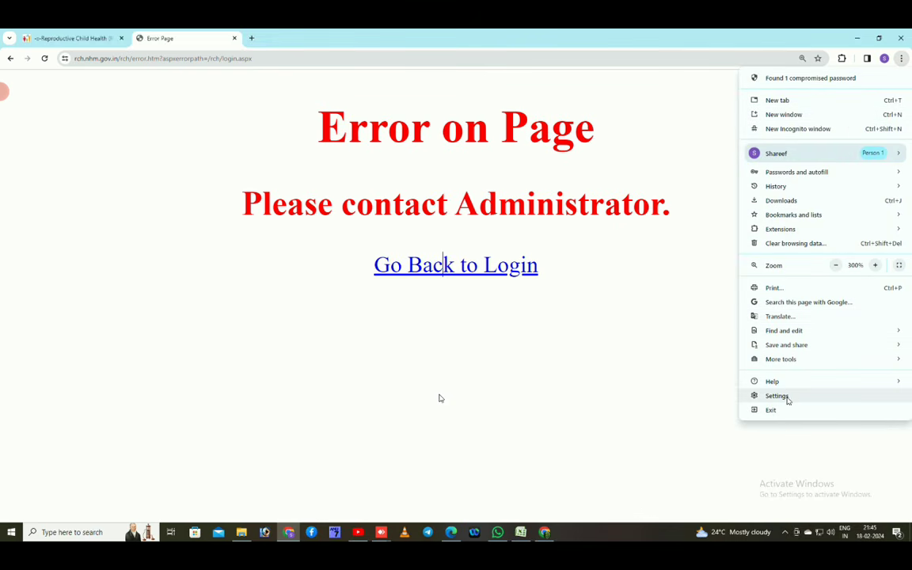
left_click(804, 61)
left_click(804, 61)
left_click(806, 80)
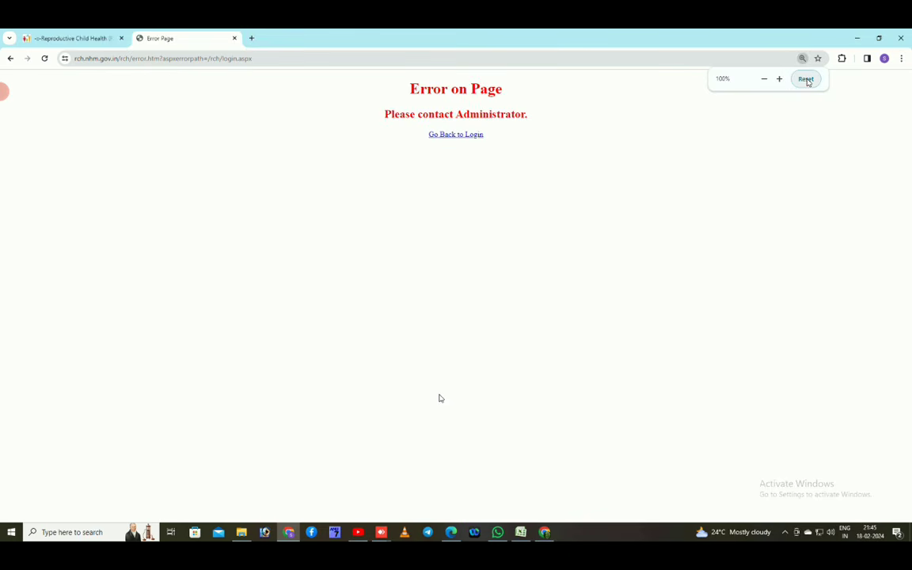
Open the Clear browsing data dialog from the browser's privacy and security settings
left_click(901, 57)
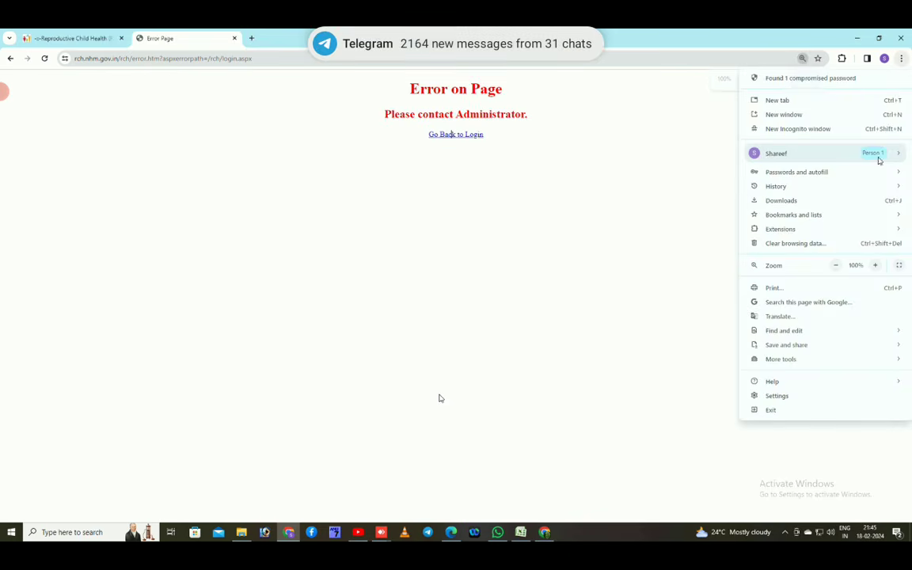
left_click(778, 396)
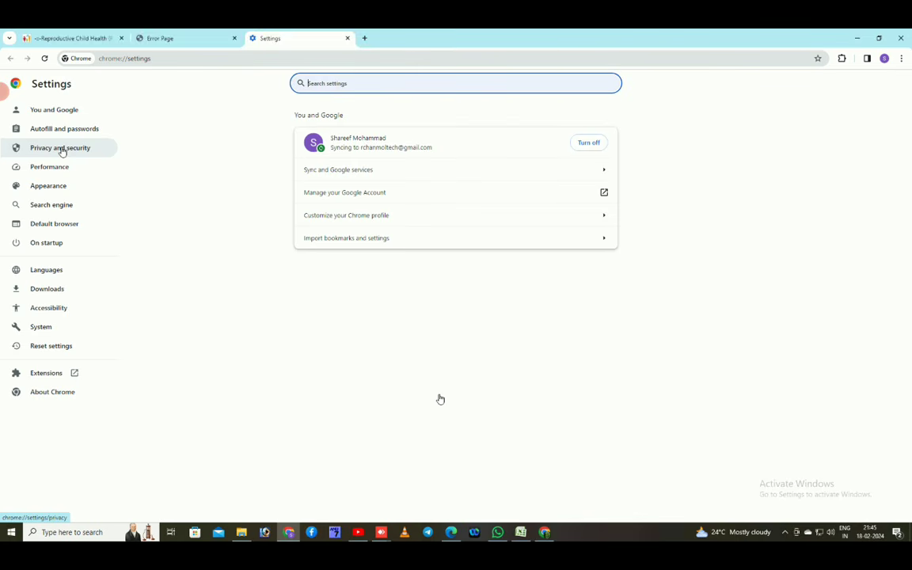
key("ctrl+plus")
key("ctrl+plus")
key("ctrl+plus")
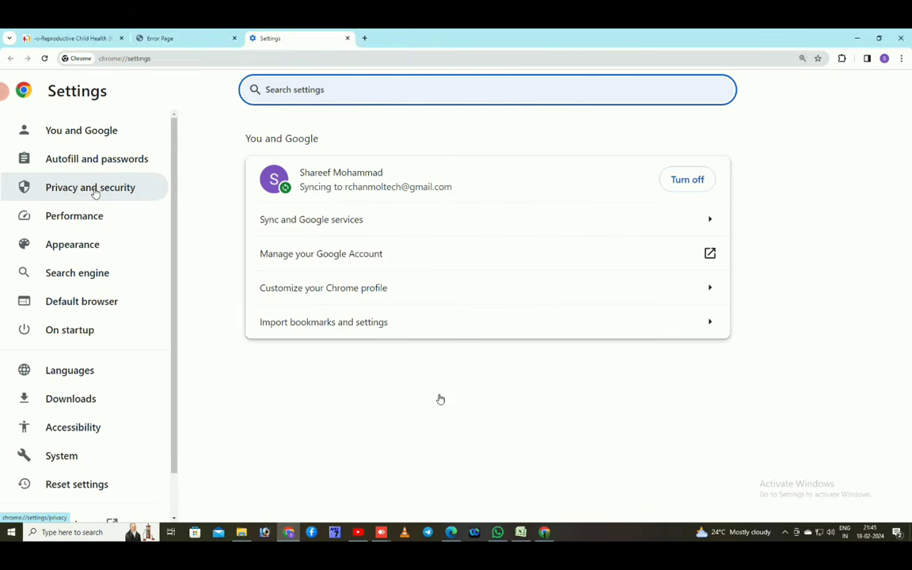
left_click(94, 190)
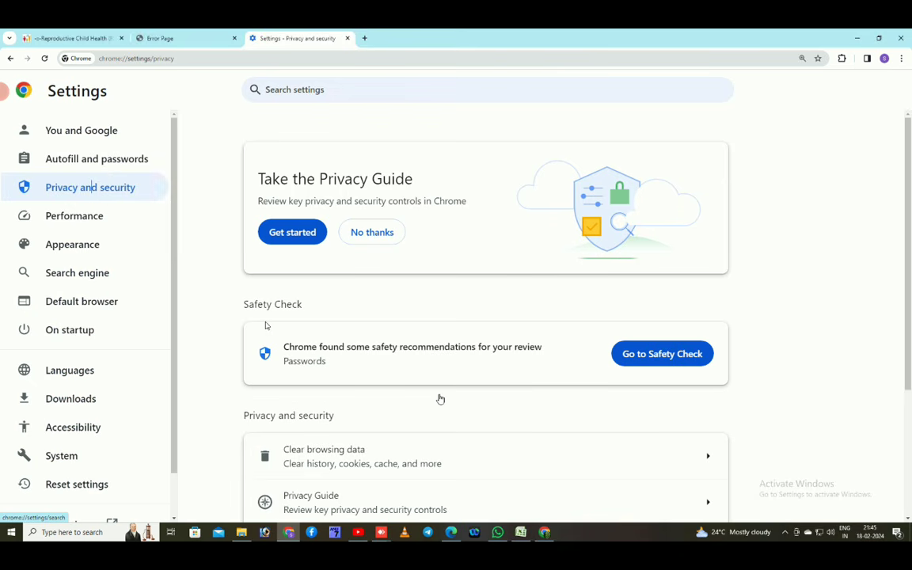
scroll(374, 362, "down", 2)
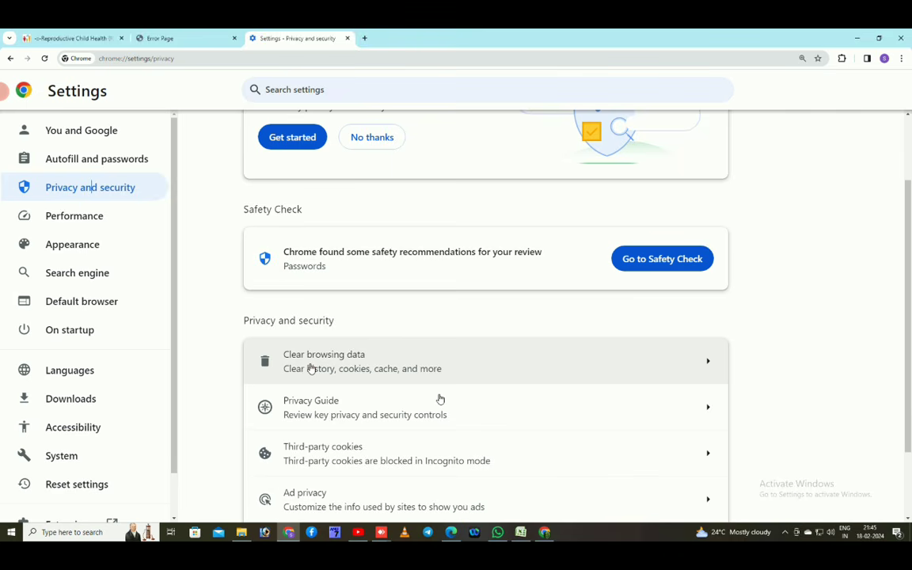
left_click(371, 370)
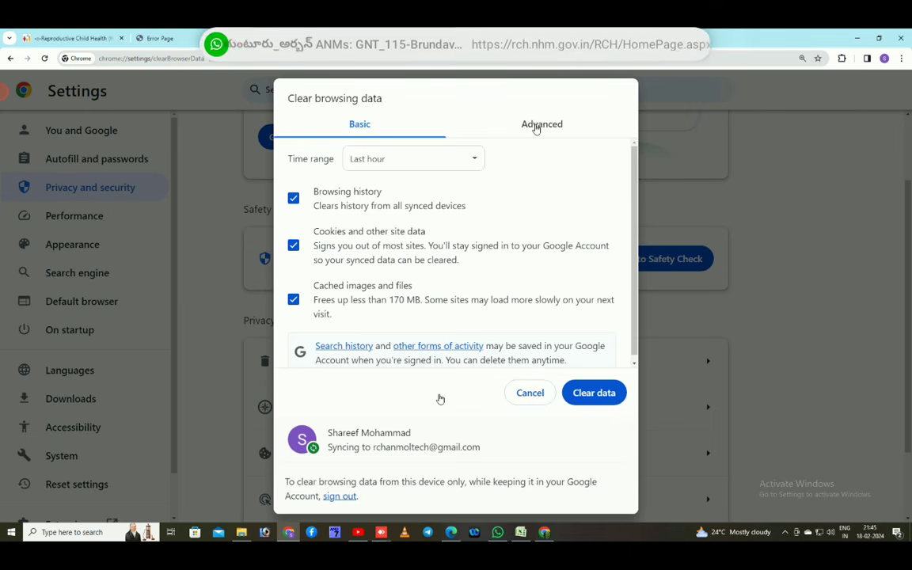
Clear the browsing history, download history, cookies and cached files for All time using the advanced options, and acknowledge the notice
left_click(536, 127)
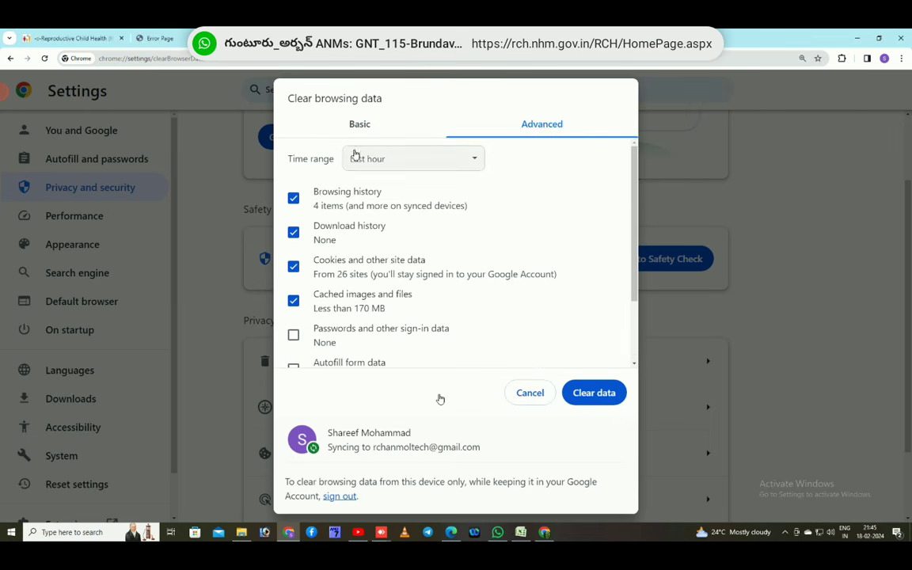
left_click(399, 162)
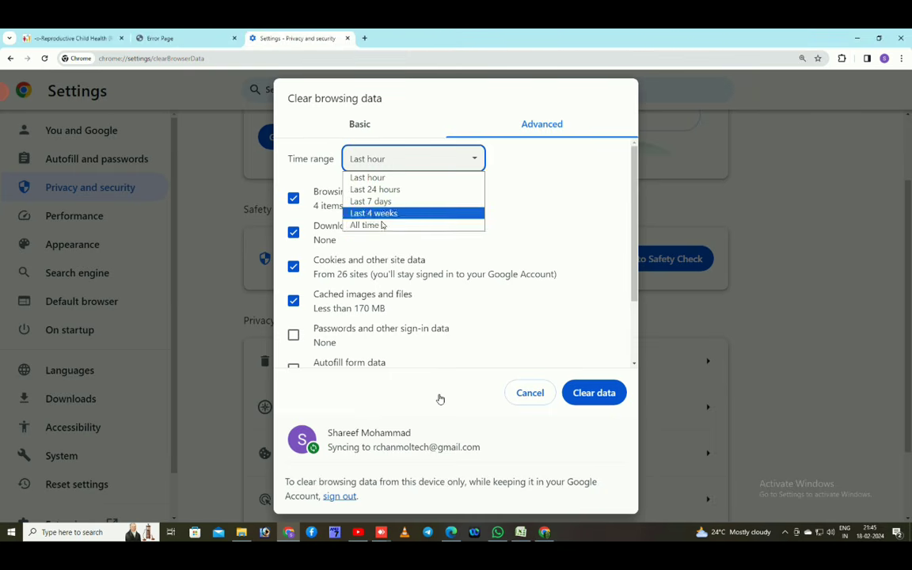
left_click(376, 228)
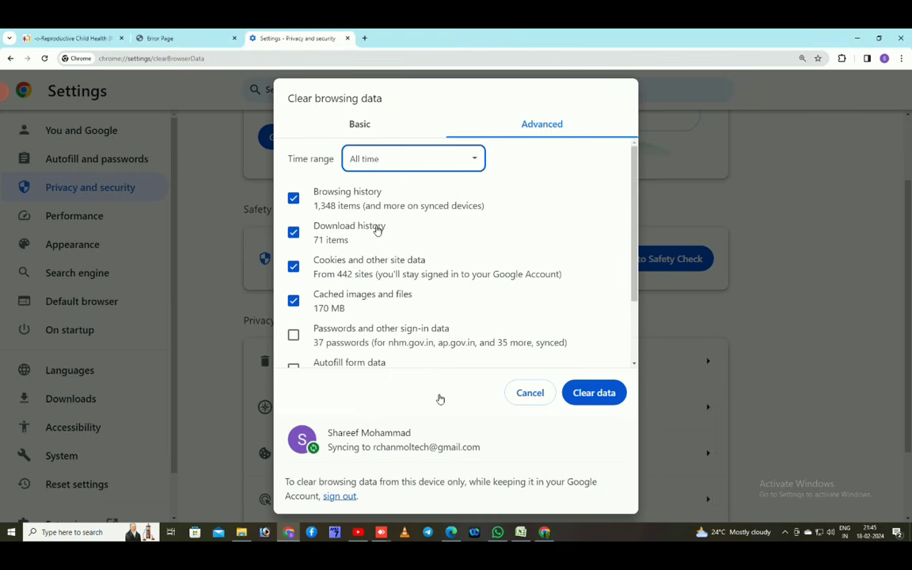
left_click(604, 400)
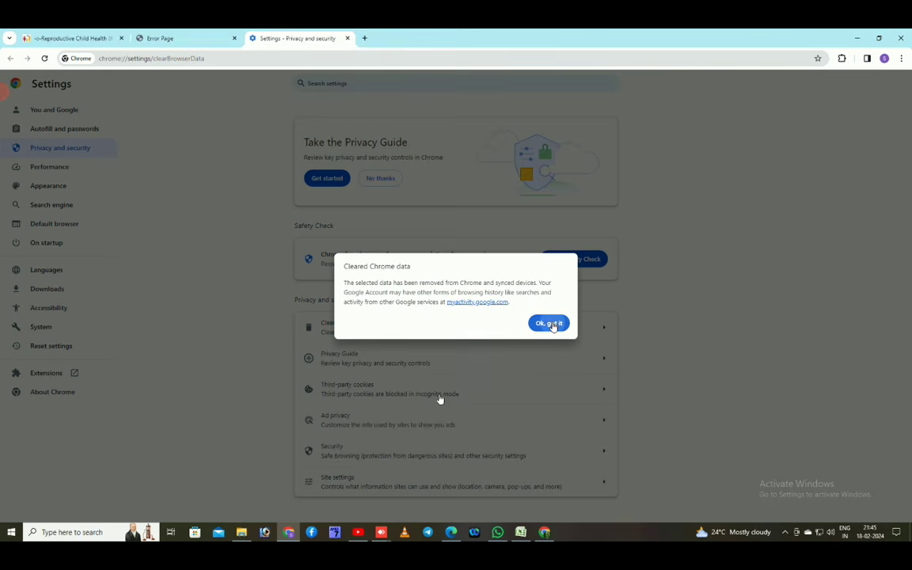
left_click(550, 323)
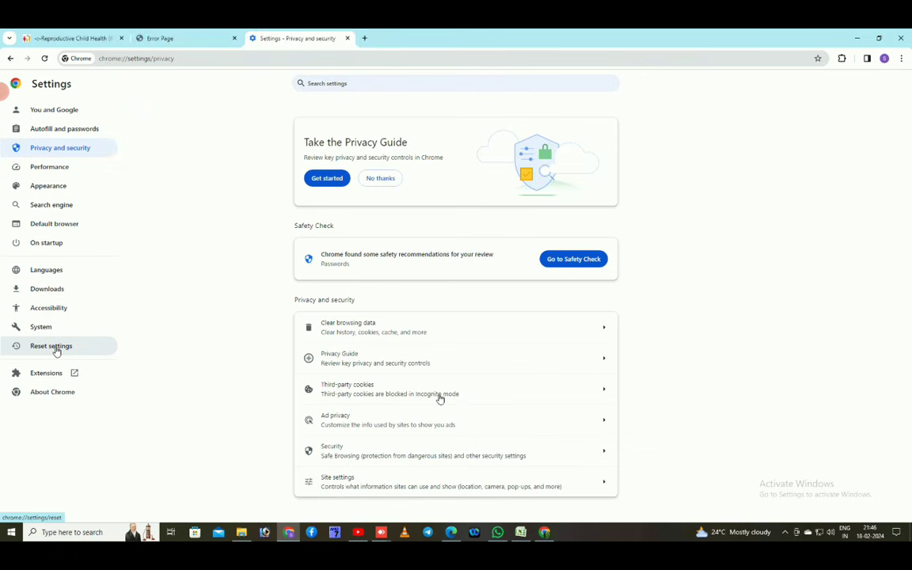
Restore the browser settings to their original defaults and approve the reset
key("ctrl+plus")
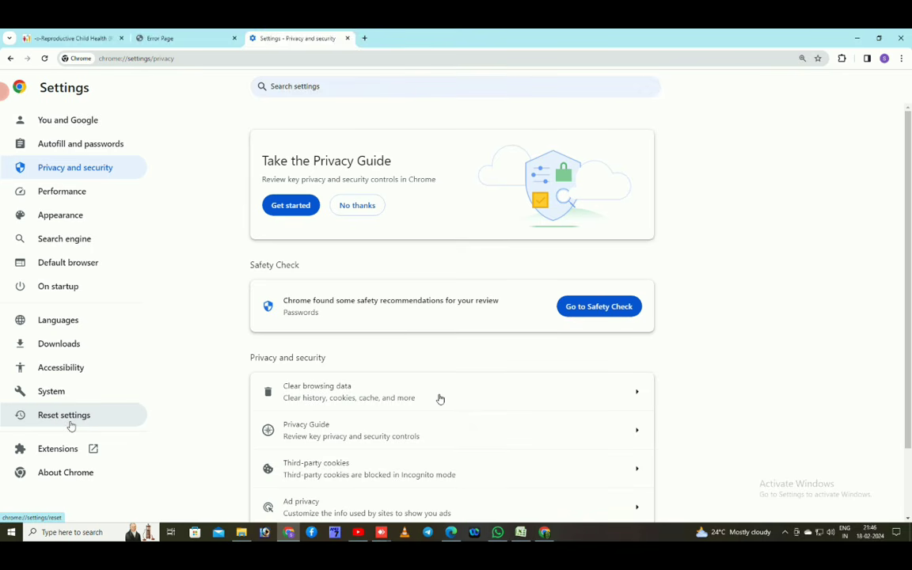
left_click(70, 425)
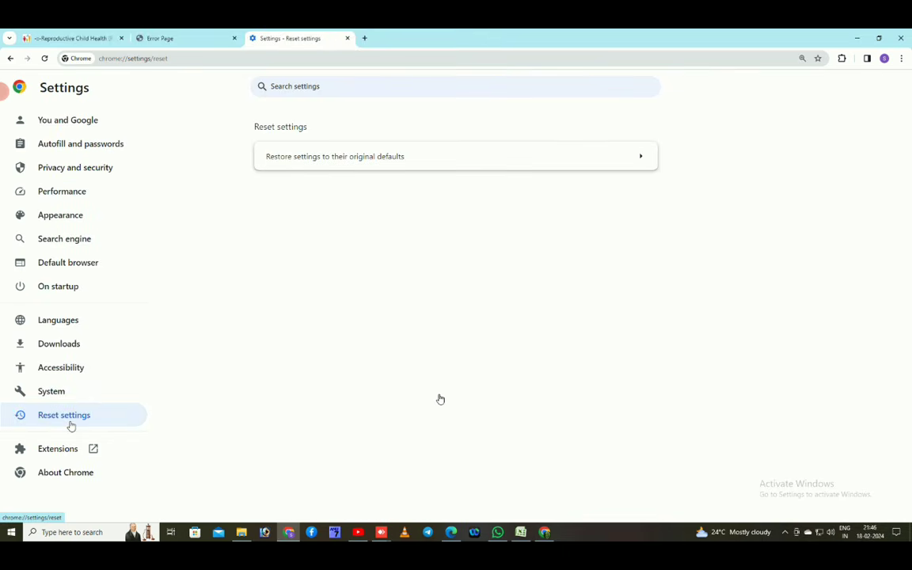
left_click(351, 157)
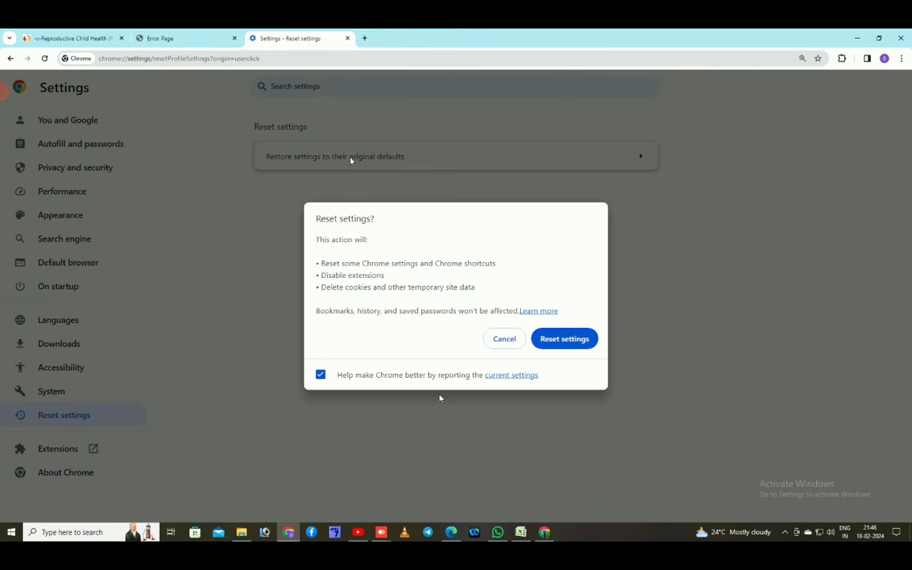
left_click(550, 341)
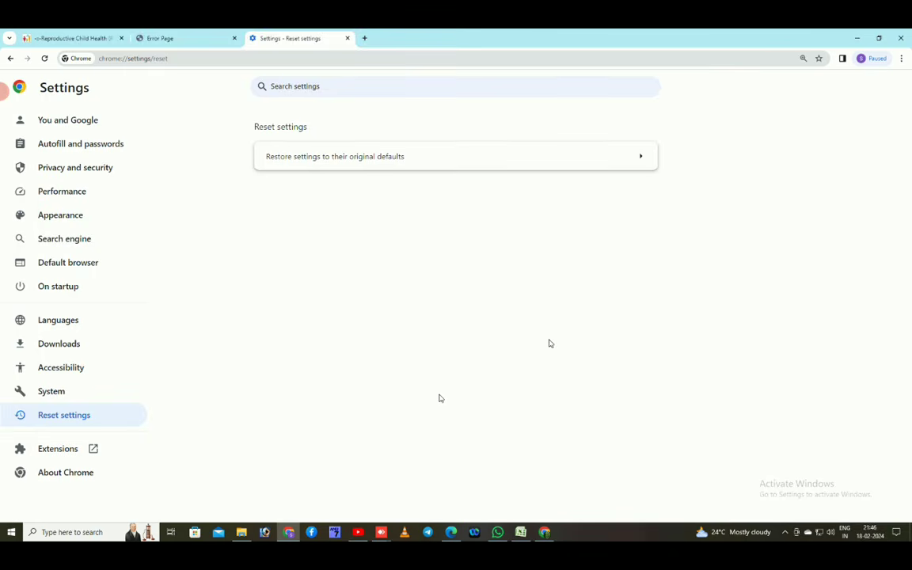
Reload the Reproductive & Child Health OTP page, dismiss its alert and return to the portal's login form
left_click(92, 38)
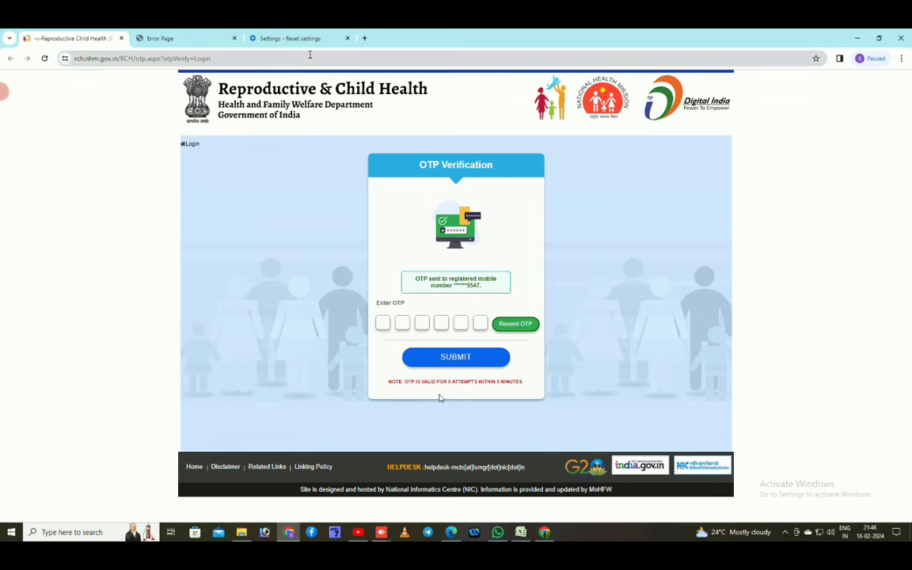
left_click(310, 57)
key("Return")
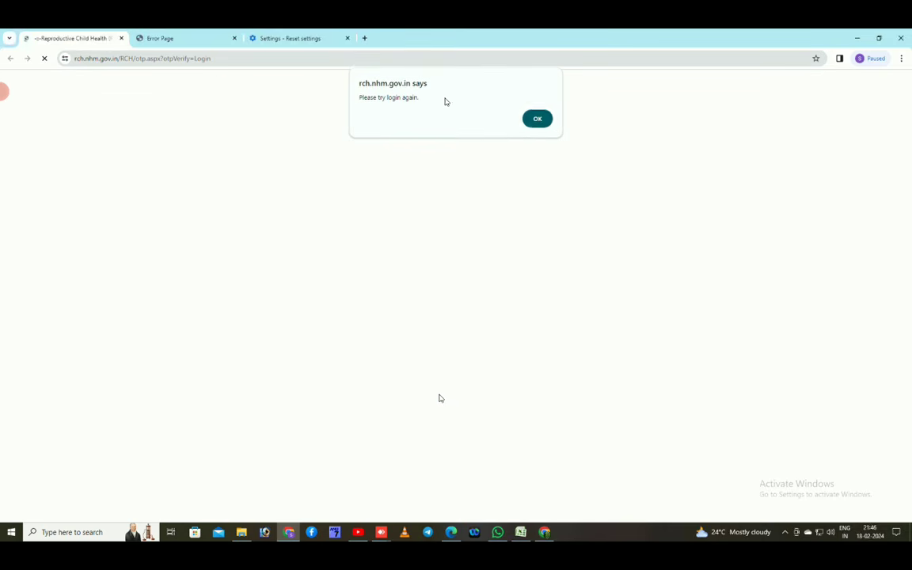
key("Return")
left_click(192, 145)
Choose Andhra Pradesh (28) as the state, fill in the username, account password and image code, and generate the OTP
left_click(467, 194)
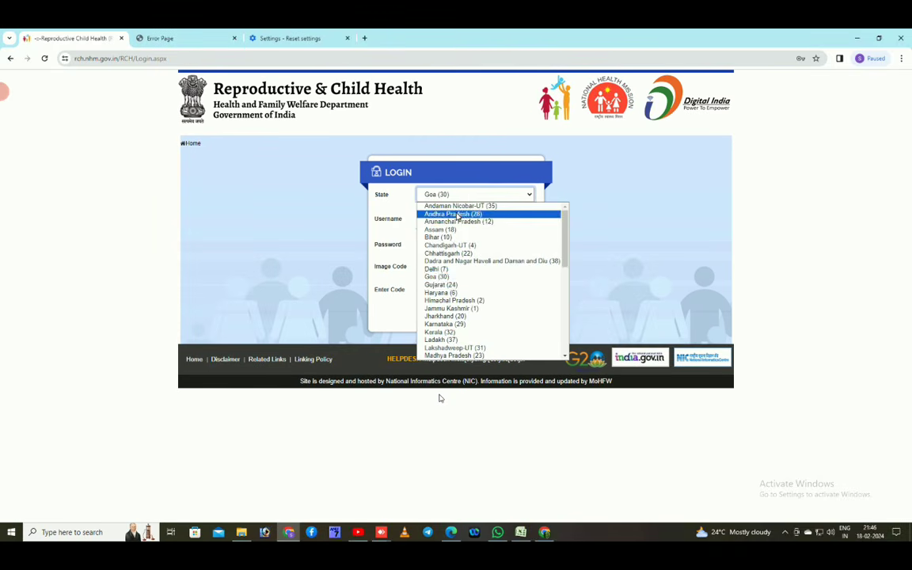
left_click(467, 212)
left_click(456, 221)
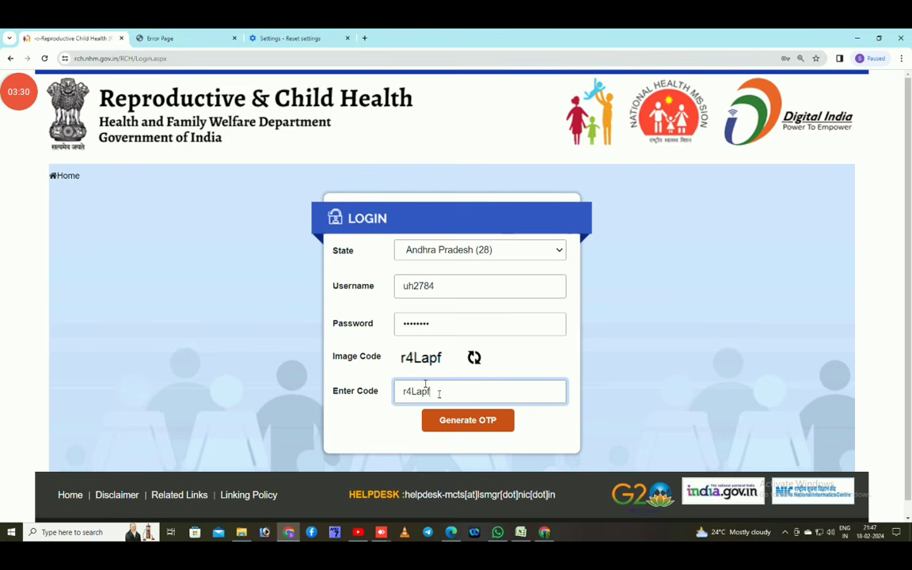
left_click(450, 424)
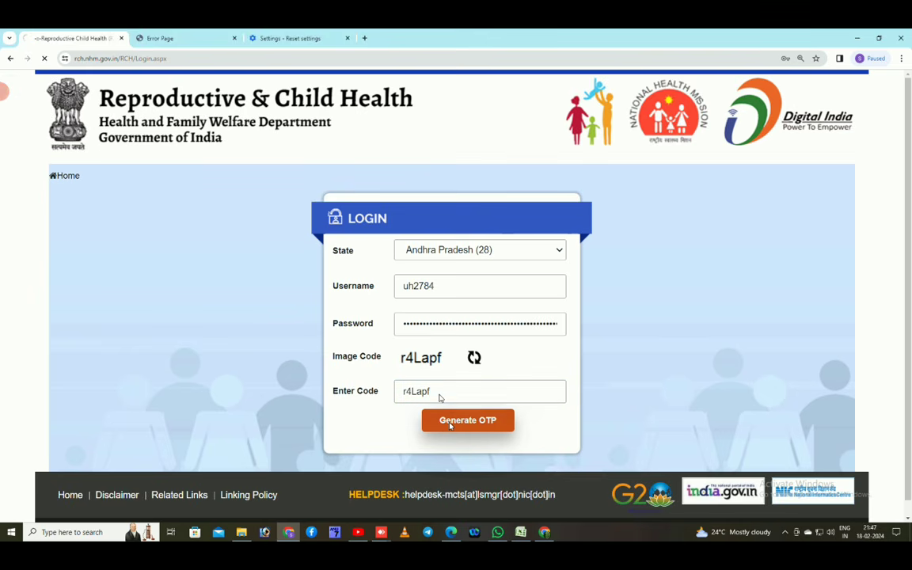